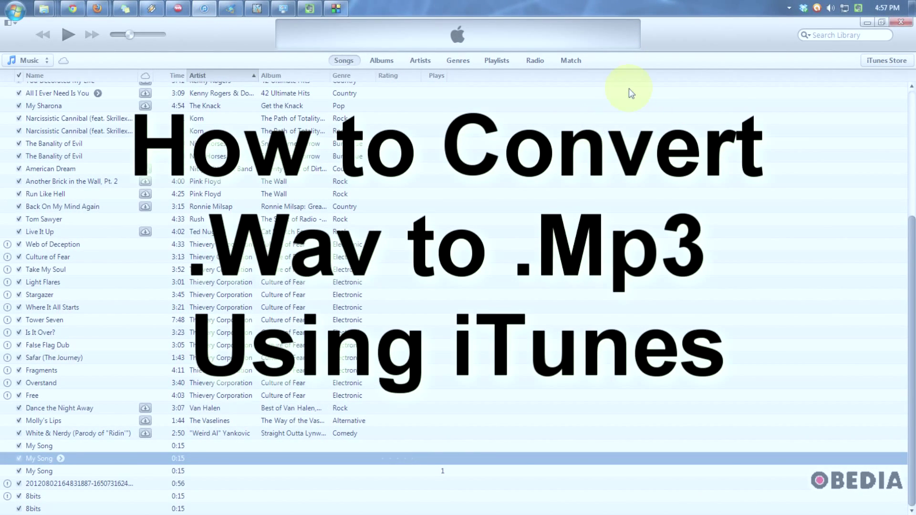
Select the first My Song track, directly below White & Nerdy in the song list.
{"action": "left_click", "coordinate": [686, 46]}
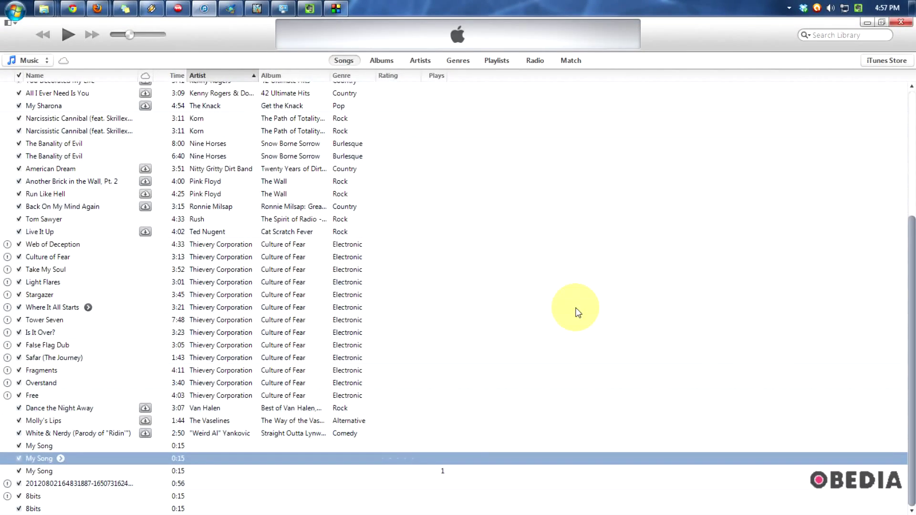
{"action": "left_click", "coordinate": [492, 285]}
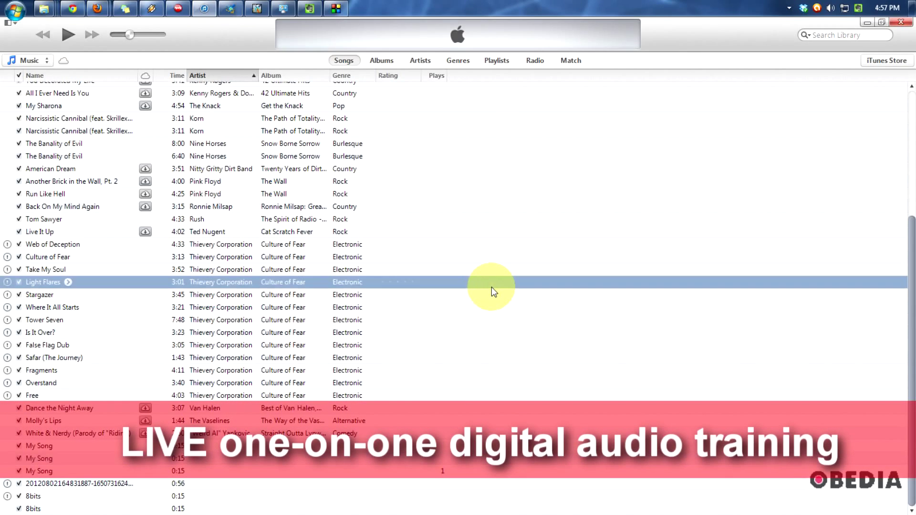
{"action": "left_click", "coordinate": [43, 446]}
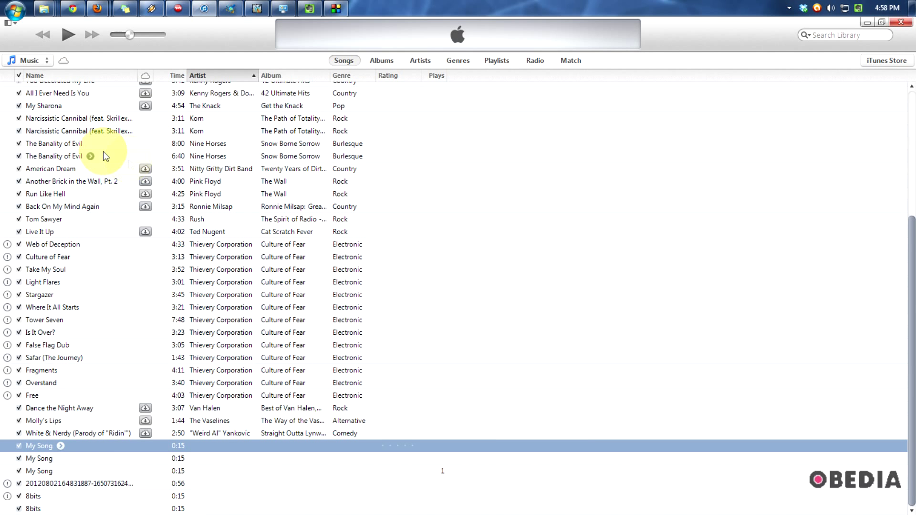
Open the import settings from the general preferences and choose MP3 Encoder as the import format.
{"action": "left_click", "coordinate": [10, 24]}
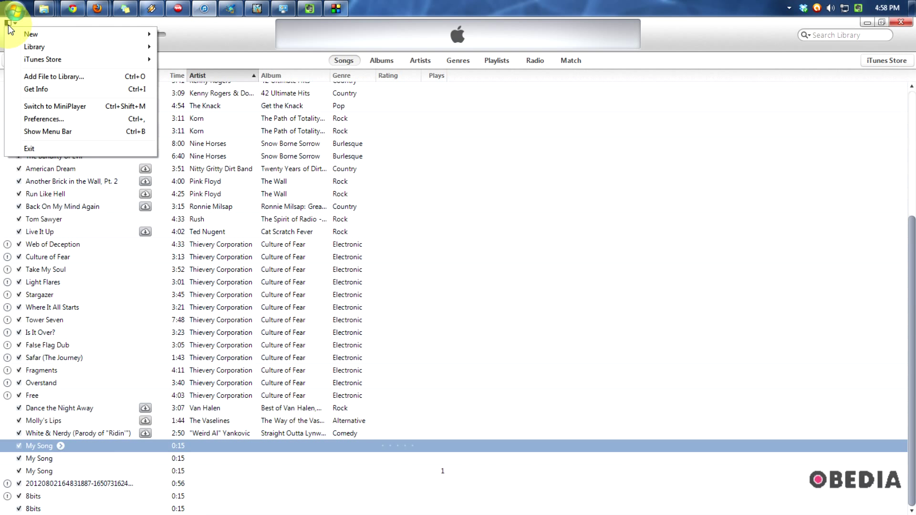
{"action": "left_click", "coordinate": [42, 118]}
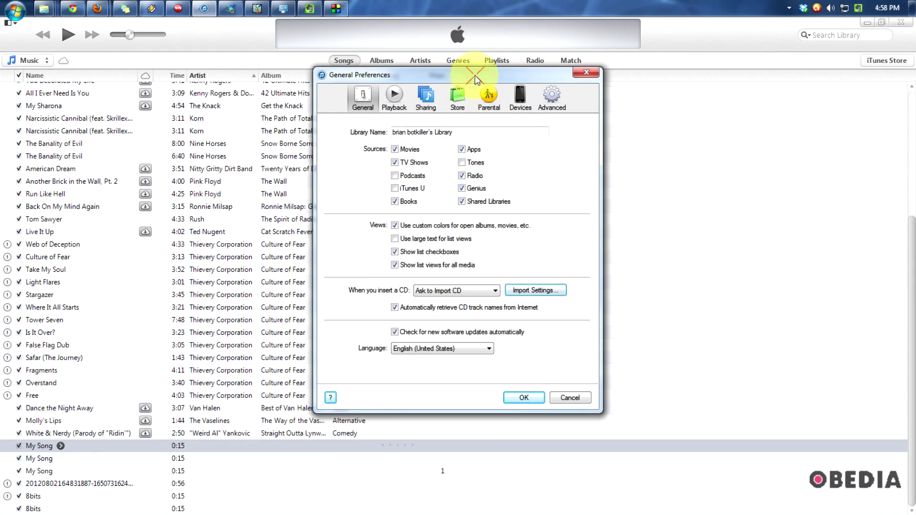
{"action": "left_click_drag", "start_coordinate": [475, 75], "coordinate": [480, 70]}
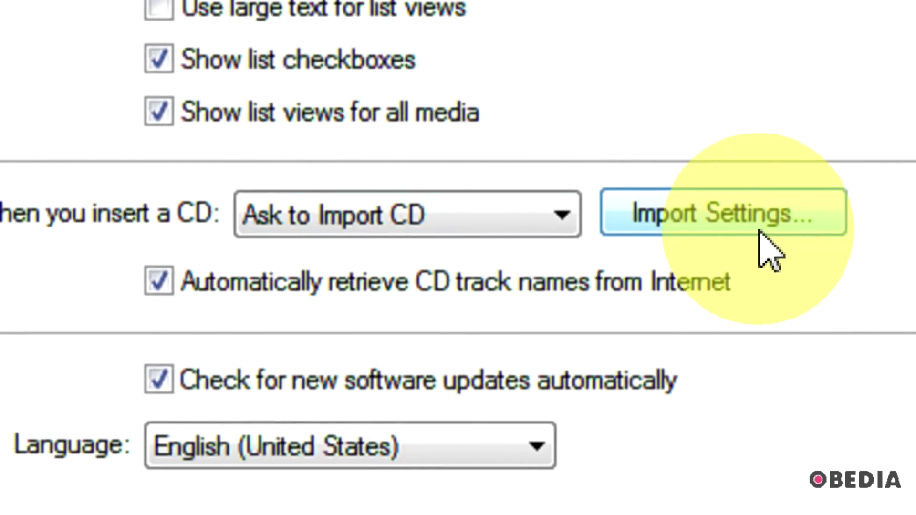
{"action": "left_click", "coordinate": [722, 207]}
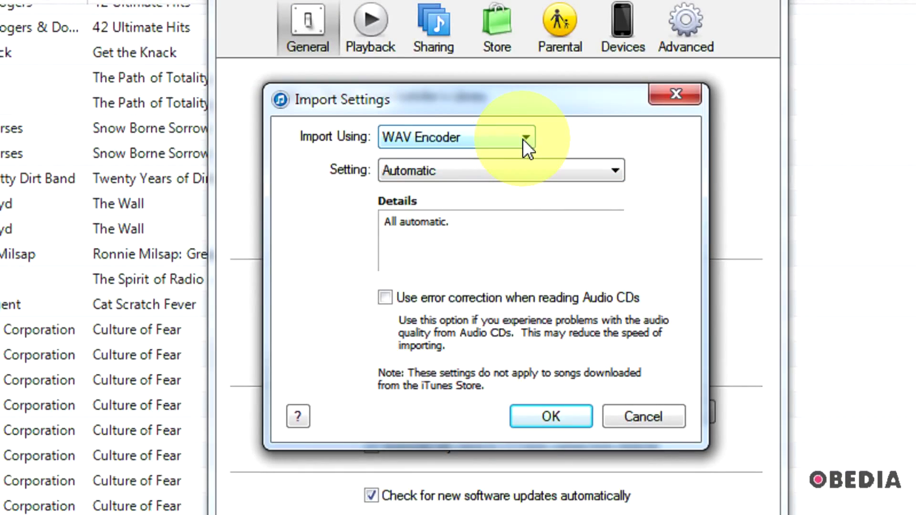
{"action": "left_click", "coordinate": [523, 139]}
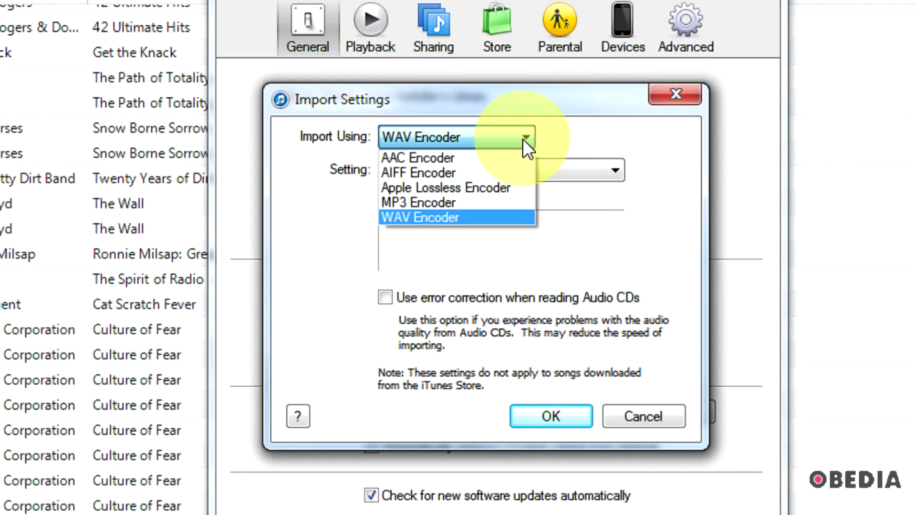
{"action": "left_click", "coordinate": [480, 202]}
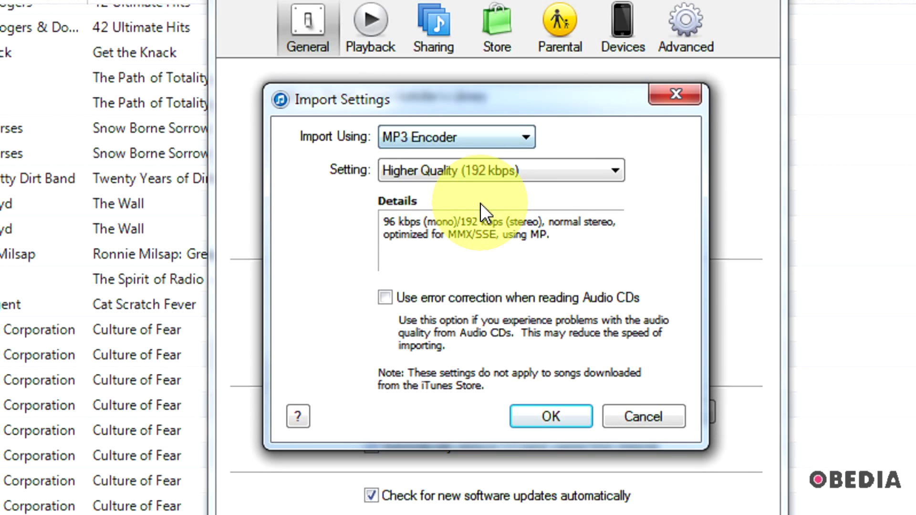
Switch the import format to AAC Encoder and back to MP3 Encoder.
{"action": "left_click", "coordinate": [530, 136]}
{"action": "left_click", "coordinate": [505, 157]}
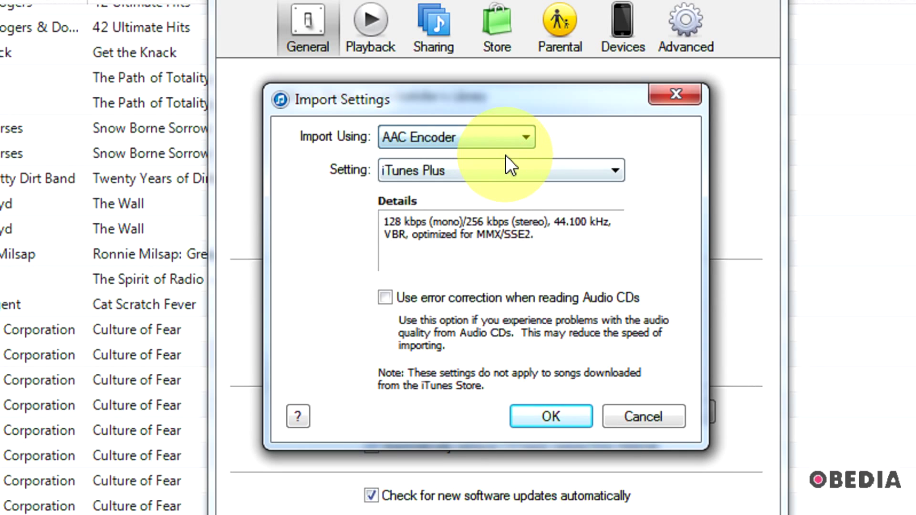
{"action": "left_click", "coordinate": [513, 139]}
{"action": "left_click", "coordinate": [576, 128]}
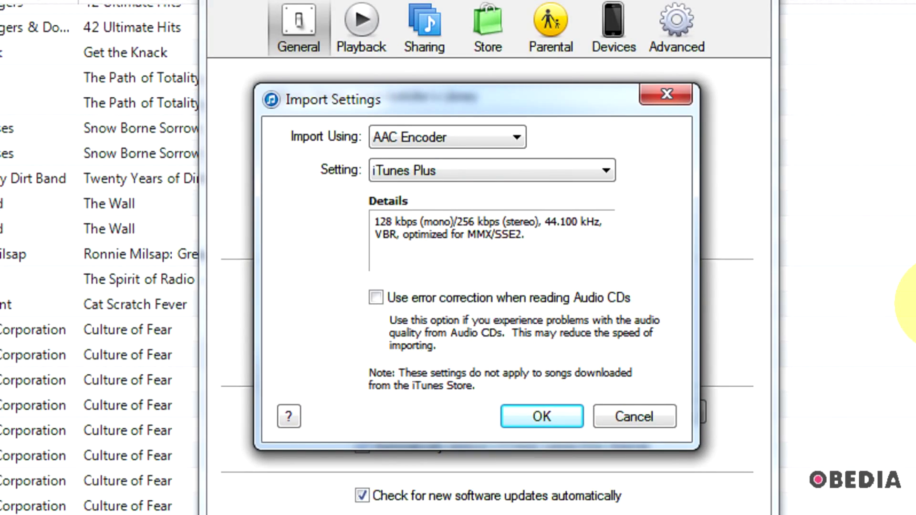
{"action": "left_click", "coordinate": [495, 141]}
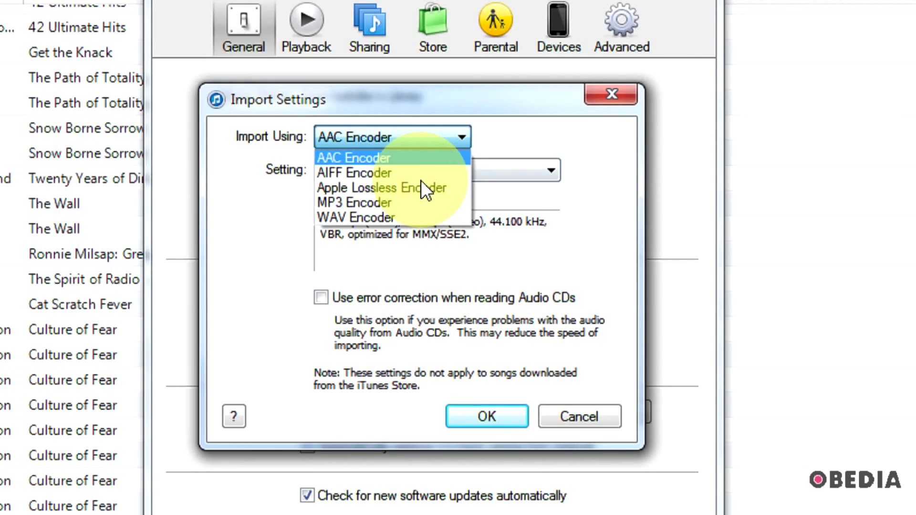
{"action": "left_click", "coordinate": [410, 203]}
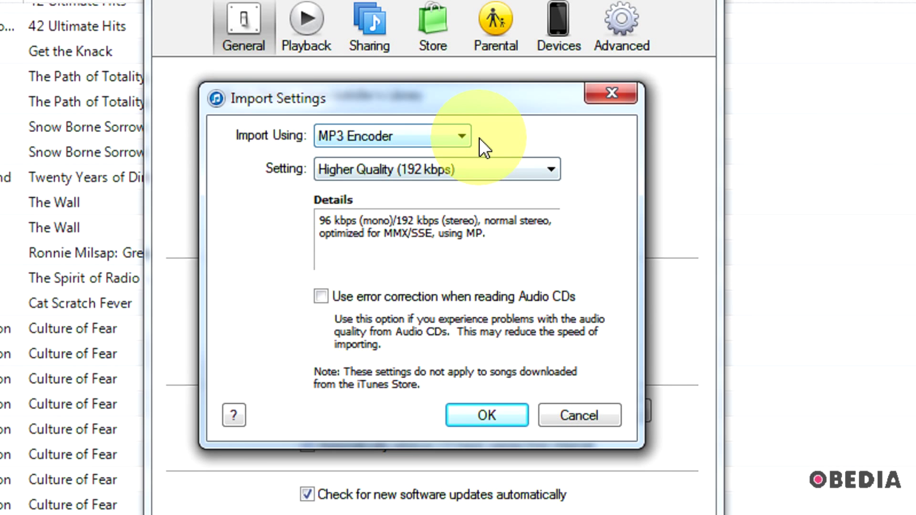
Give the MP3 encoder a custom setting with a 320 kbps stereo bit rate and accept the import settings and preferences.
{"action": "left_click", "coordinate": [557, 173]}
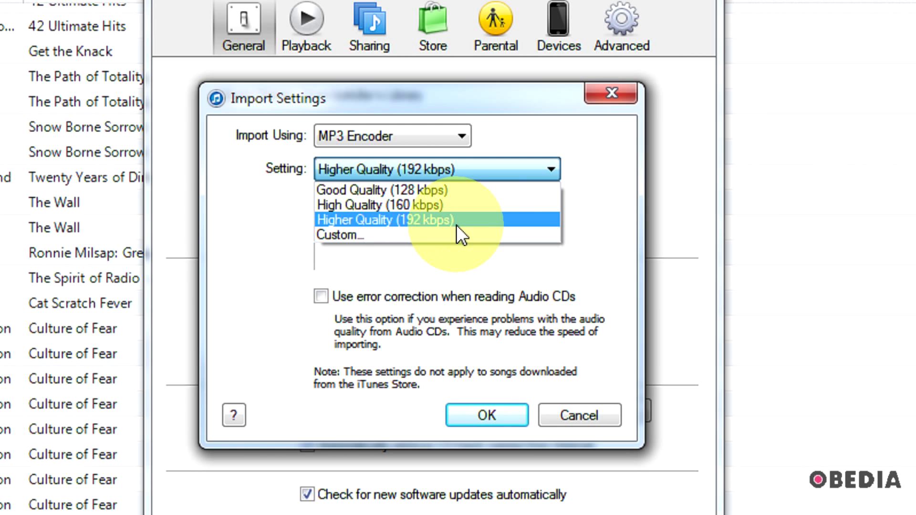
{"action": "left_click", "coordinate": [420, 234]}
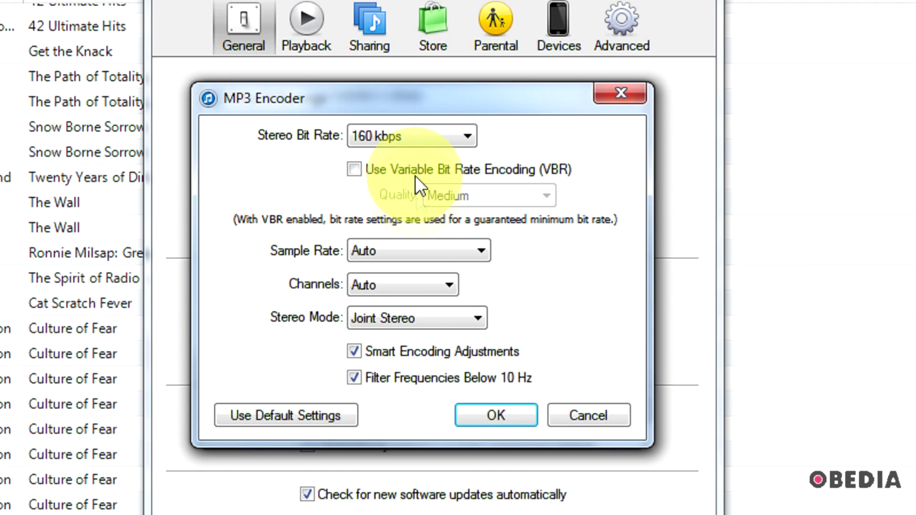
{"action": "left_click", "coordinate": [430, 137]}
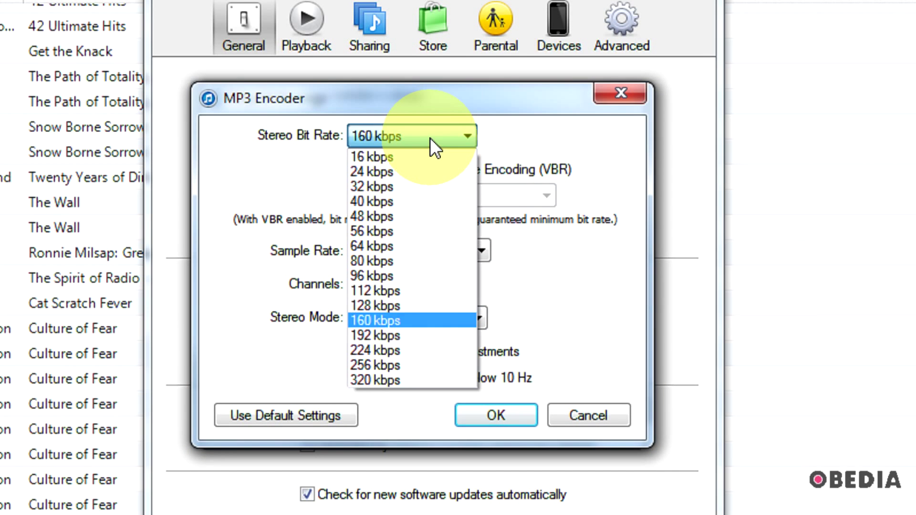
{"action": "left_click", "coordinate": [400, 380]}
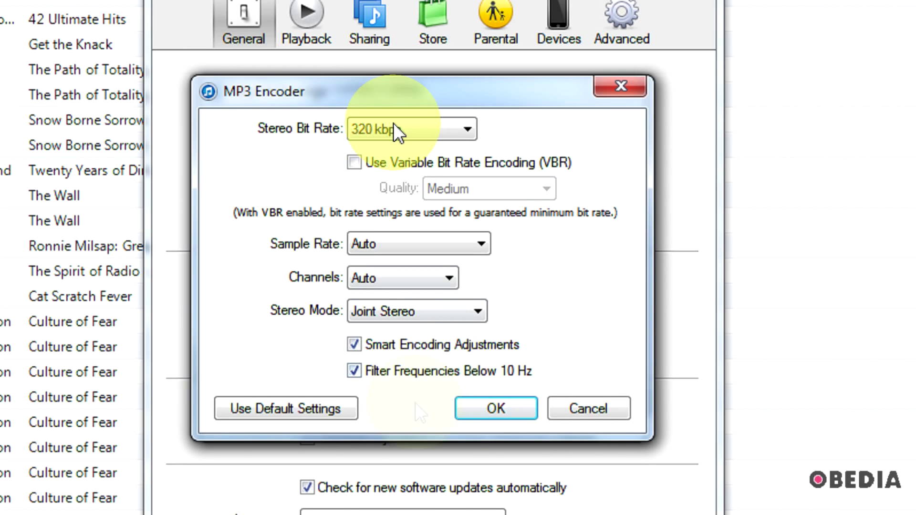
{"action": "left_click", "coordinate": [497, 406]}
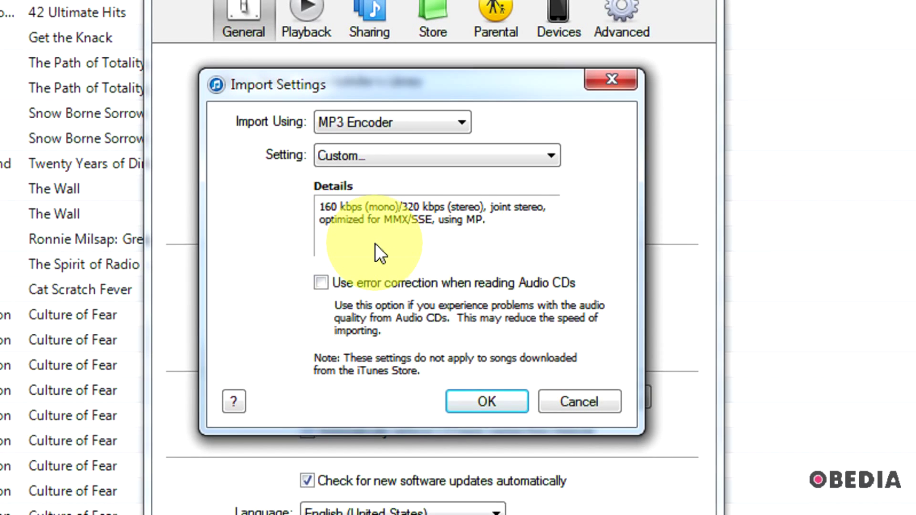
{"action": "left_click", "coordinate": [505, 400]}
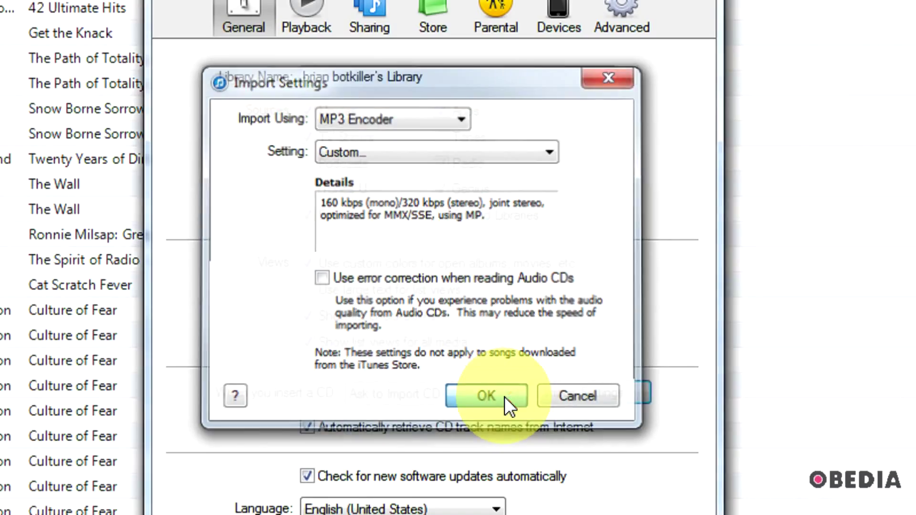
{"action": "left_click", "coordinate": [554, 487]}
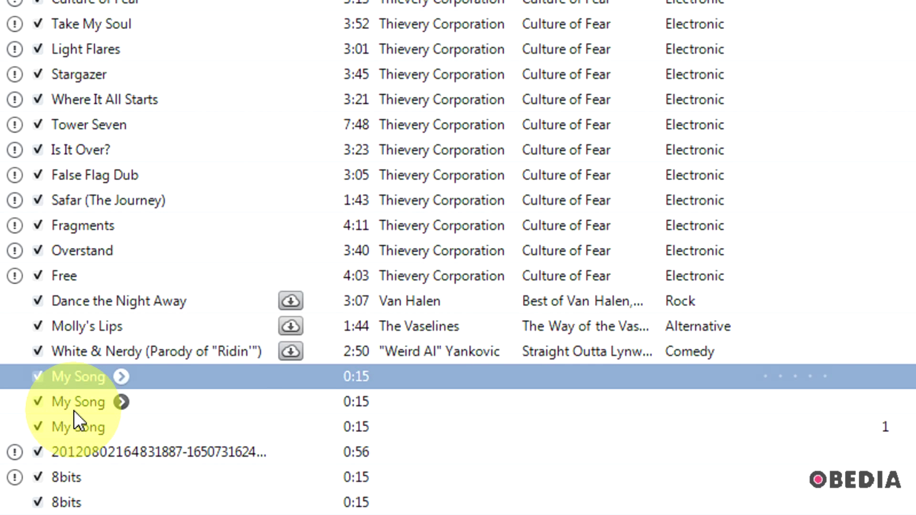
Create an MP3 version of the first My Song track.
{"action": "right_click", "coordinate": [93, 382]}
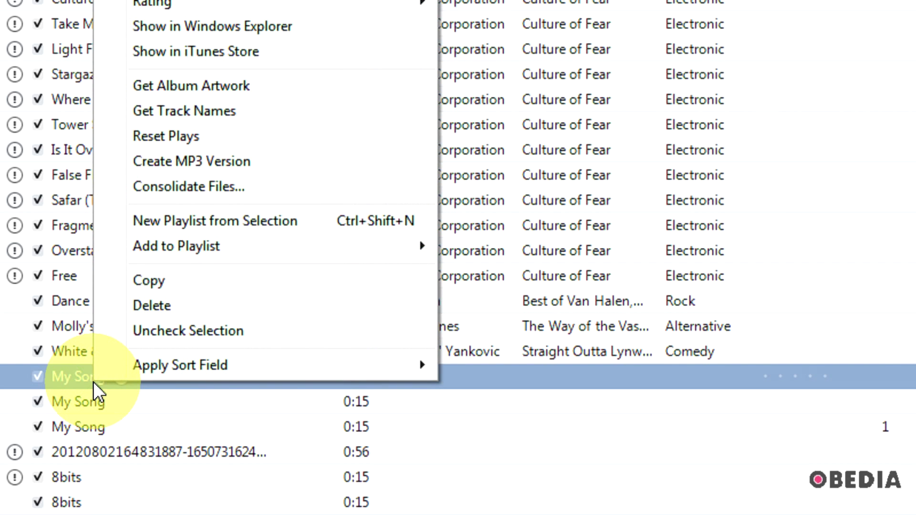
{"action": "left_click", "coordinate": [241, 160]}
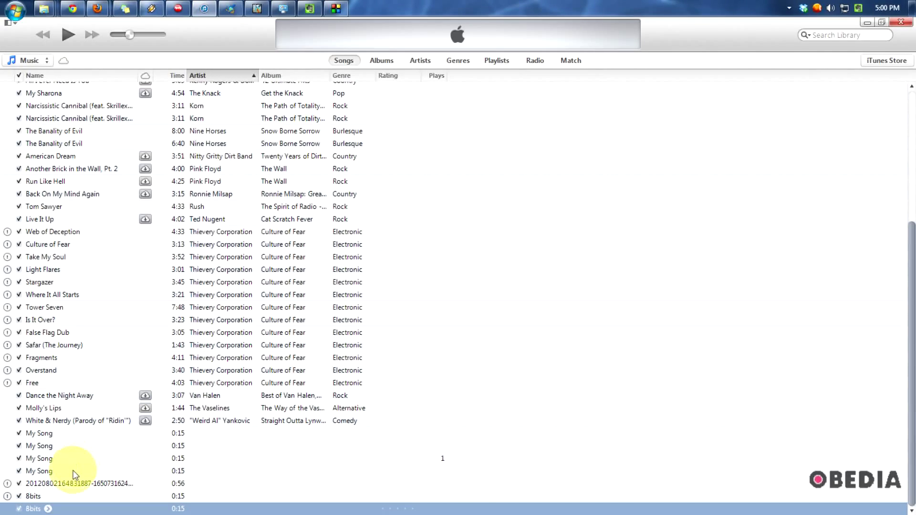
Show the file of the last My Song track in Windows Explorer, examine it, and close the folder window.
{"action": "left_click", "coordinate": [58, 471]}
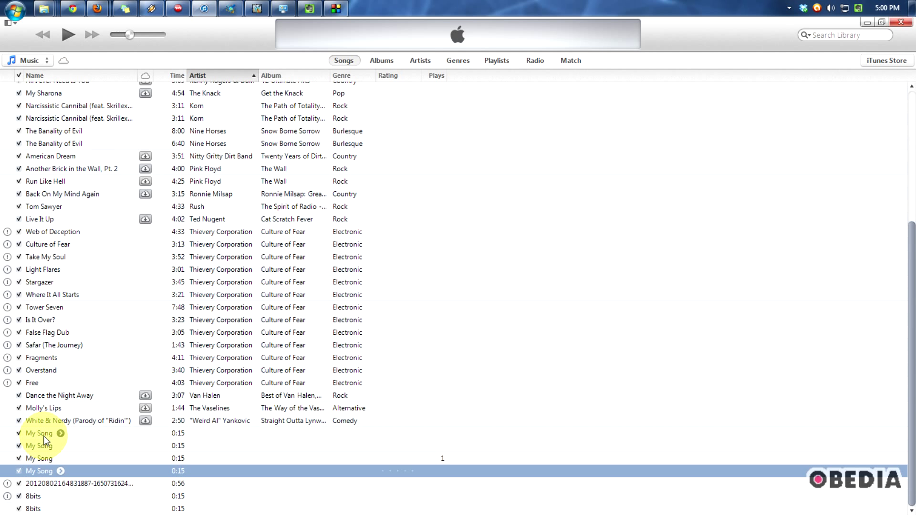
{"action": "right_click", "coordinate": [39, 470]}
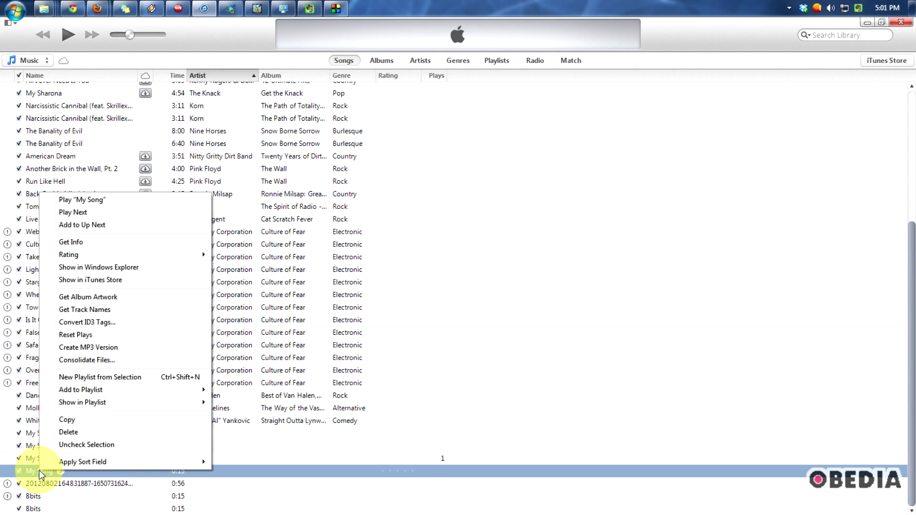
{"action": "mouse_move", "coordinate": [42, 466]}
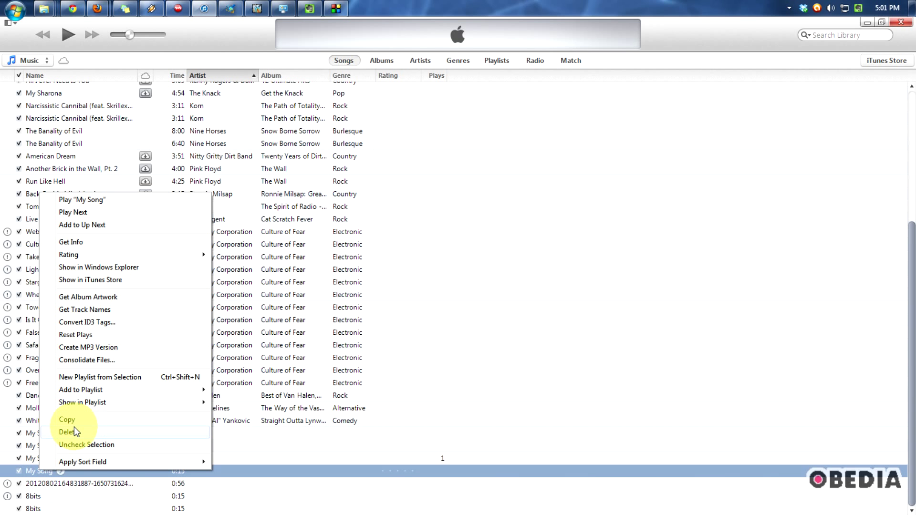
{"action": "left_click", "coordinate": [74, 431]}
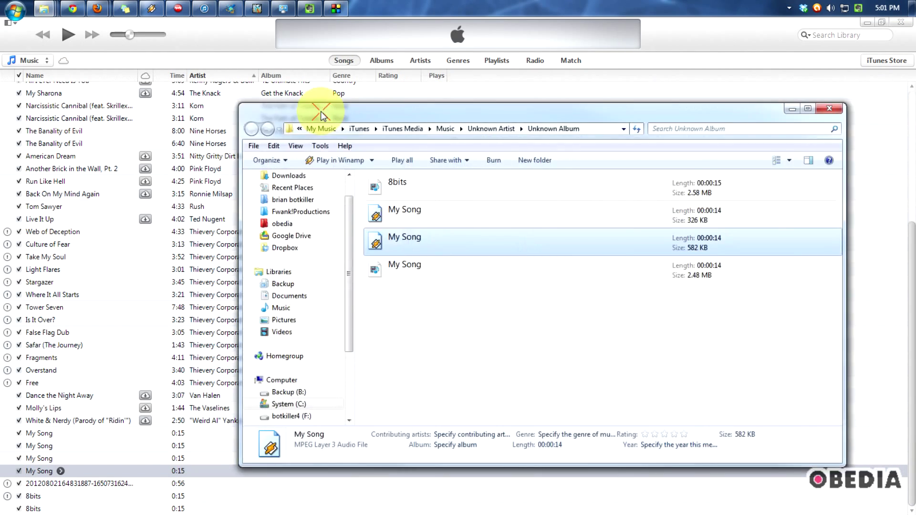
{"action": "left_click_drag", "start_coordinate": [337, 106], "coordinate": [299, 84]}
{"action": "left_click", "coordinate": [280, 228]}
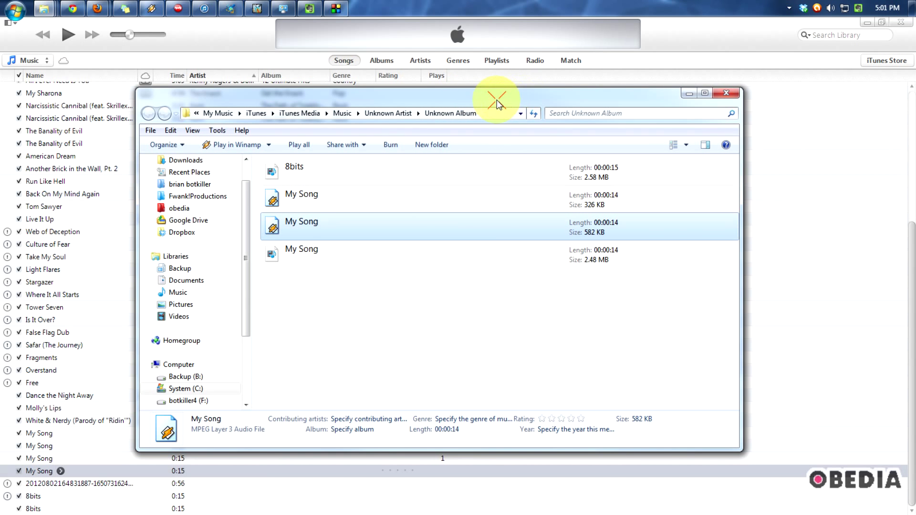
{"action": "left_click_drag", "start_coordinate": [496, 99], "coordinate": [526, 99]}
{"action": "left_click", "coordinate": [726, 60]}
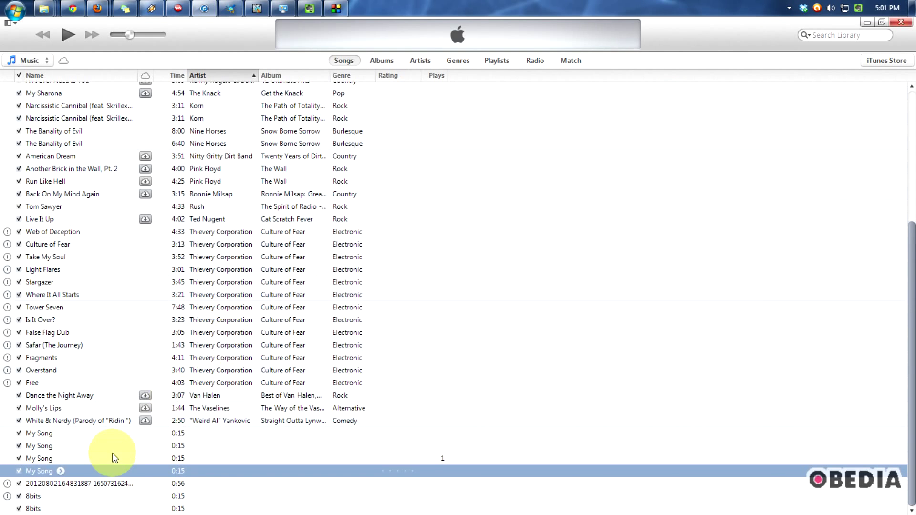
{"action": "right_click", "coordinate": [45, 473]}
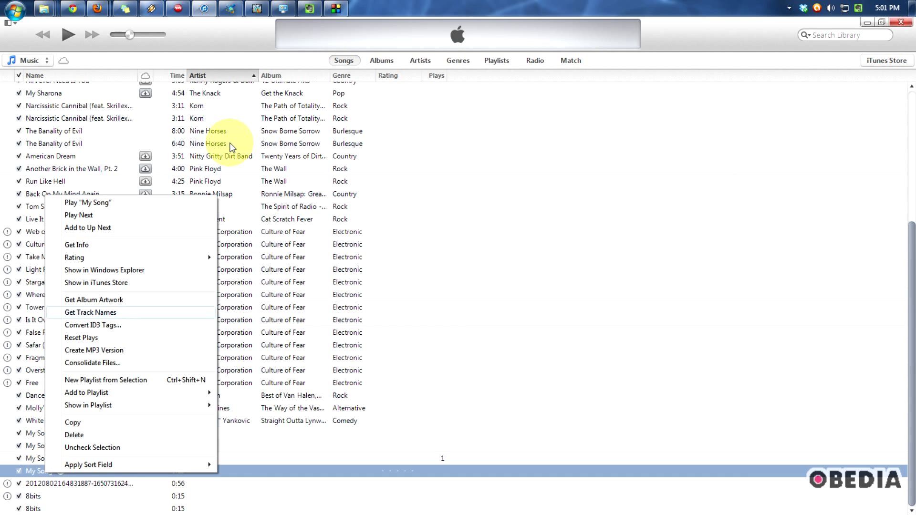
{"action": "left_click", "coordinate": [236, 35]}
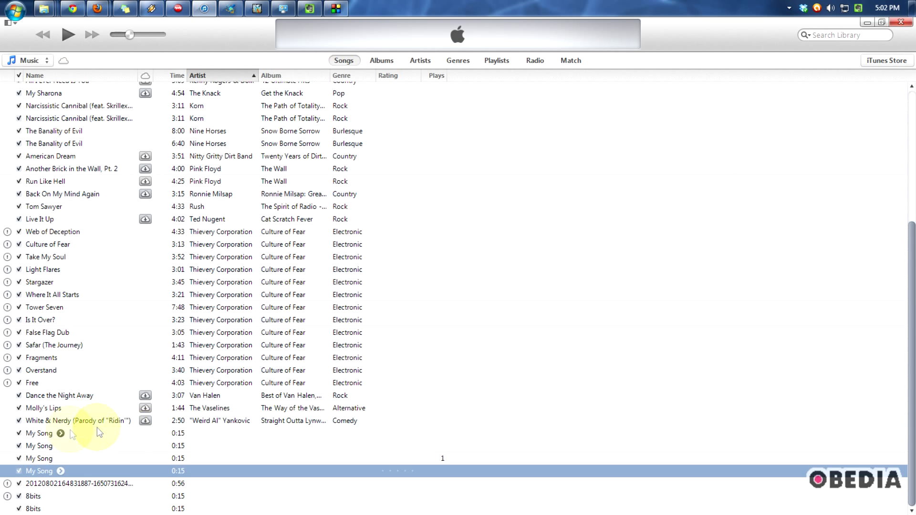
Select the first My Song track and change the import format to WAV Encoder in the import settings.
{"action": "left_click", "coordinate": [46, 435]}
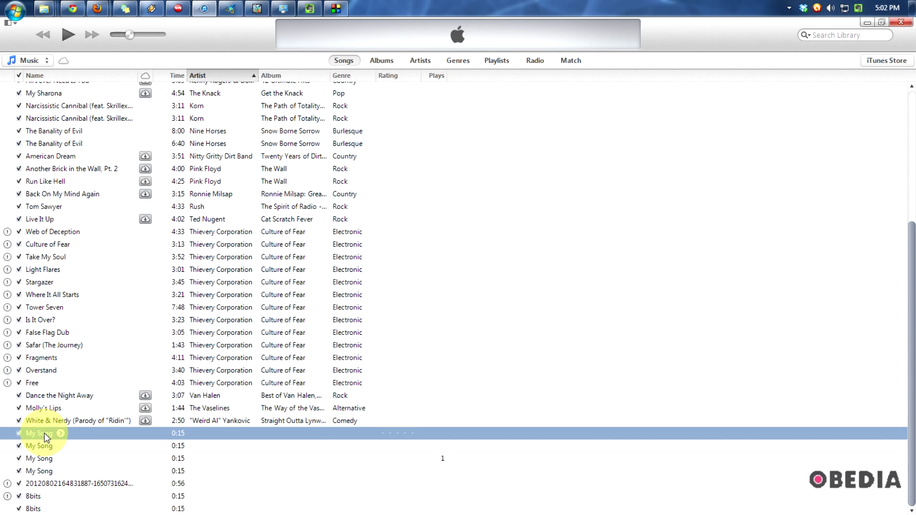
{"action": "left_click", "coordinate": [8, 22]}
{"action": "left_click", "coordinate": [43, 116]}
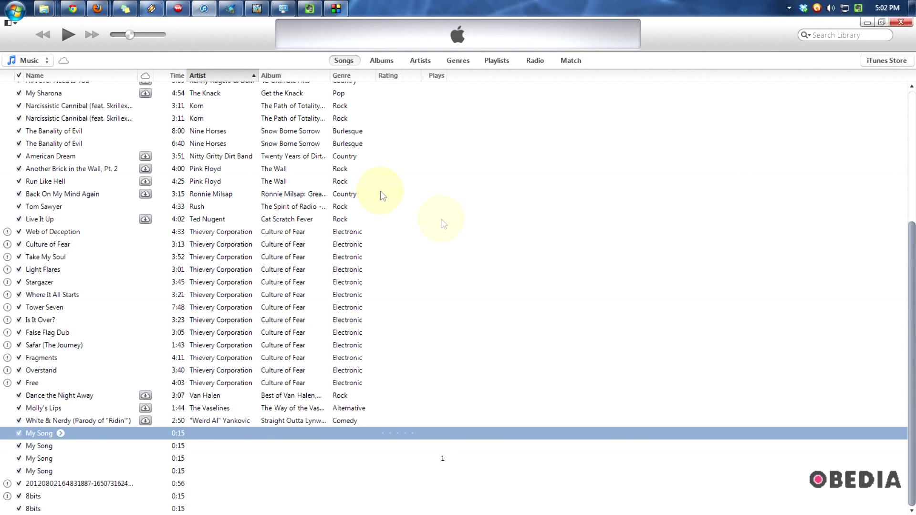
{"action": "left_click", "coordinate": [533, 288]}
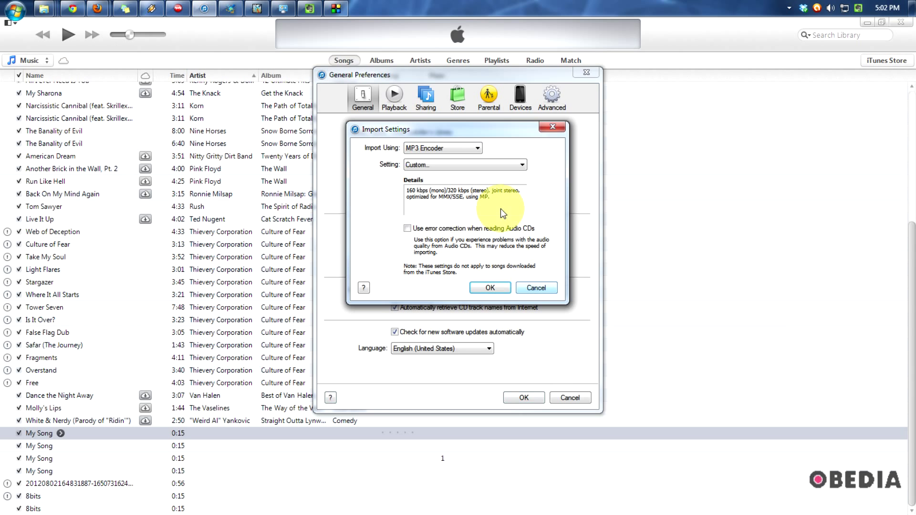
{"action": "left_click", "coordinate": [420, 148]}
{"action": "left_click", "coordinate": [437, 188]}
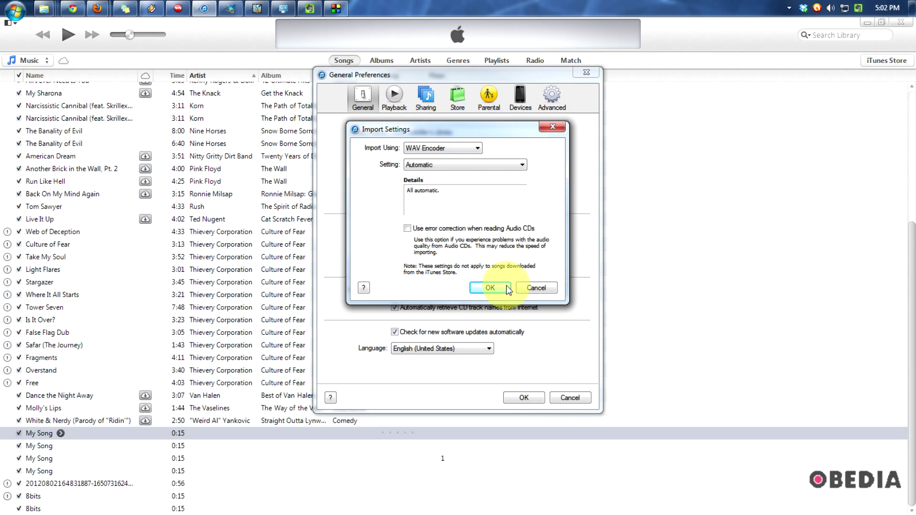
{"action": "left_click", "coordinate": [490, 288]}
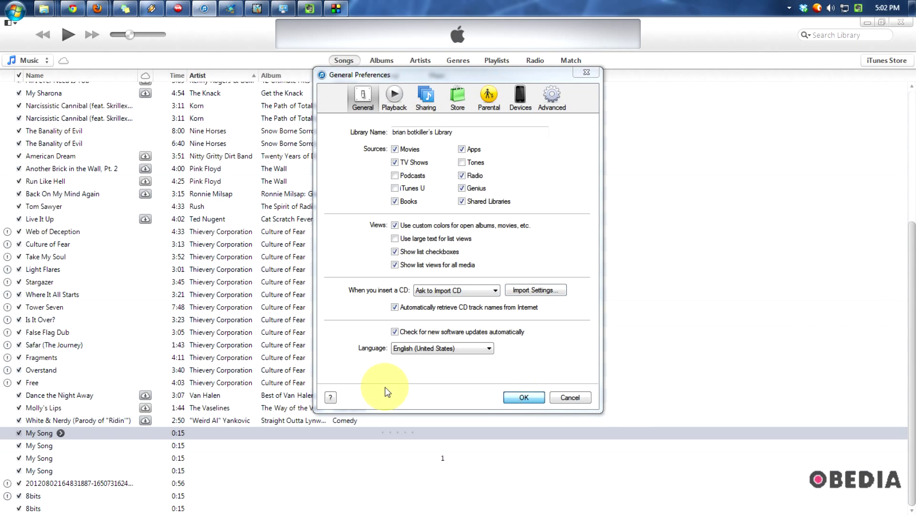
Accept the preferences and check that the first My Song track offers a WAV version conversion, without running it.
{"action": "key", "text": "Return"}
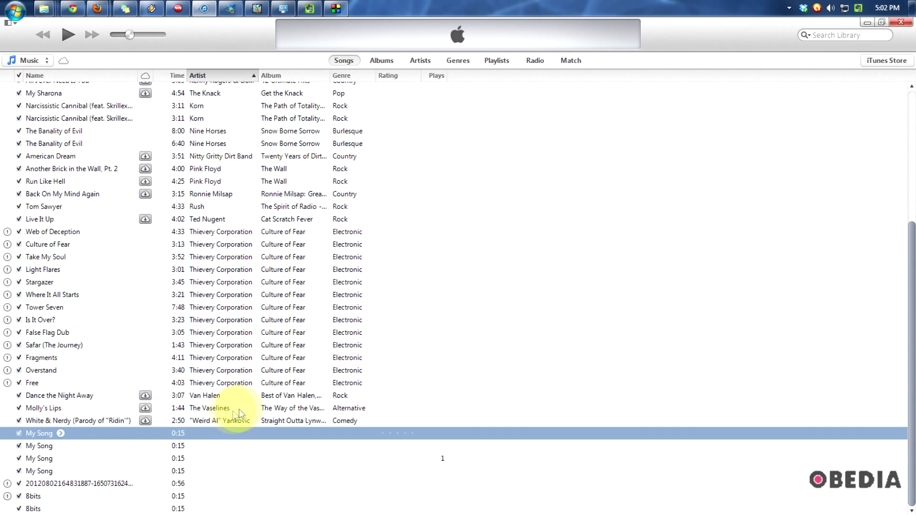
{"action": "right_click", "coordinate": [48, 433]}
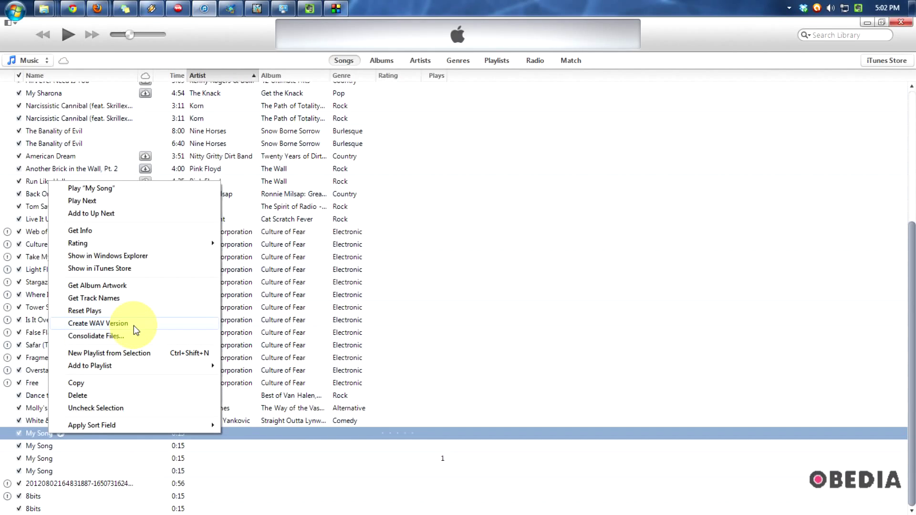
{"action": "left_click", "coordinate": [228, 52]}
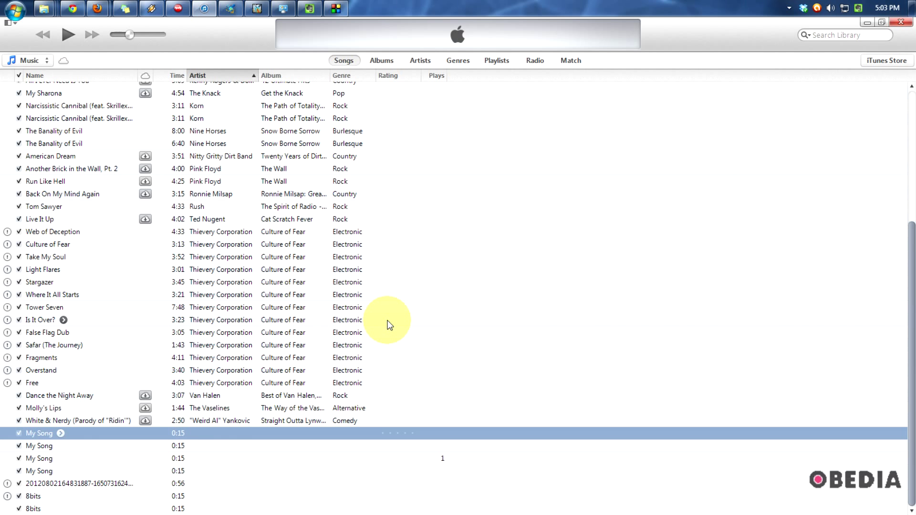
{"action": "left_click", "coordinate": [268, 355]}
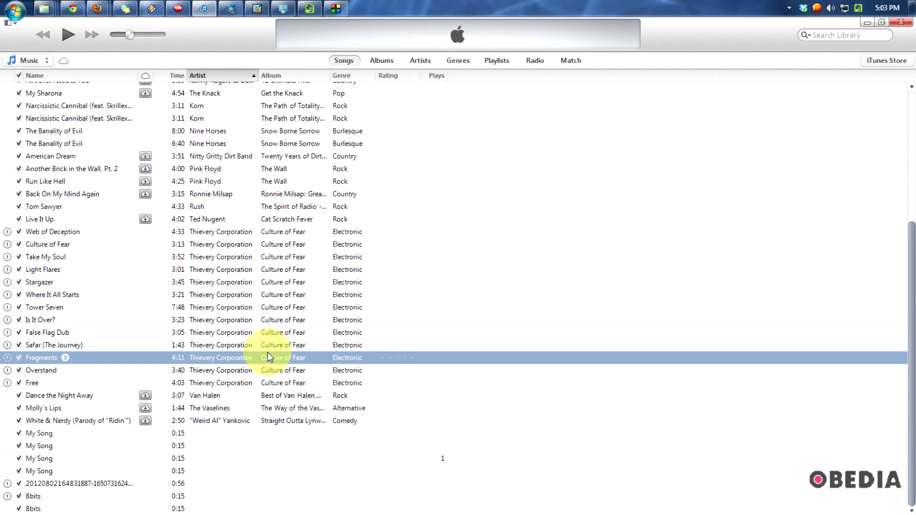
{"action": "left_click", "coordinate": [60, 434]}
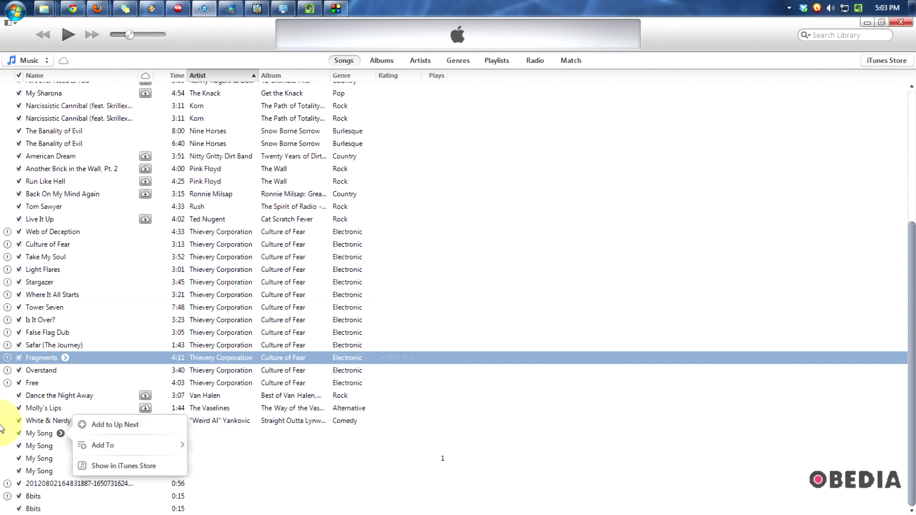
{"action": "left_click", "coordinate": [31, 434]}
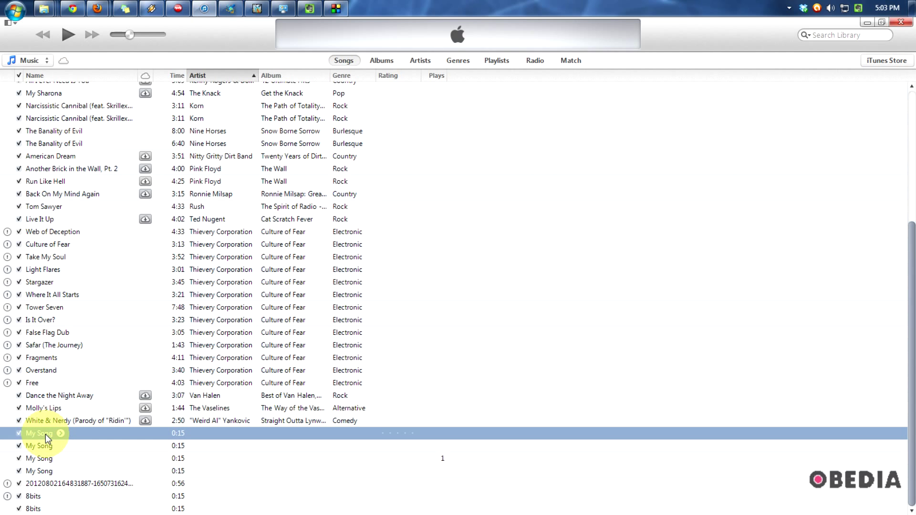
{"action": "scroll", "coordinate": [125, 277], "scroll_direction": "up", "scroll_amount": 5}
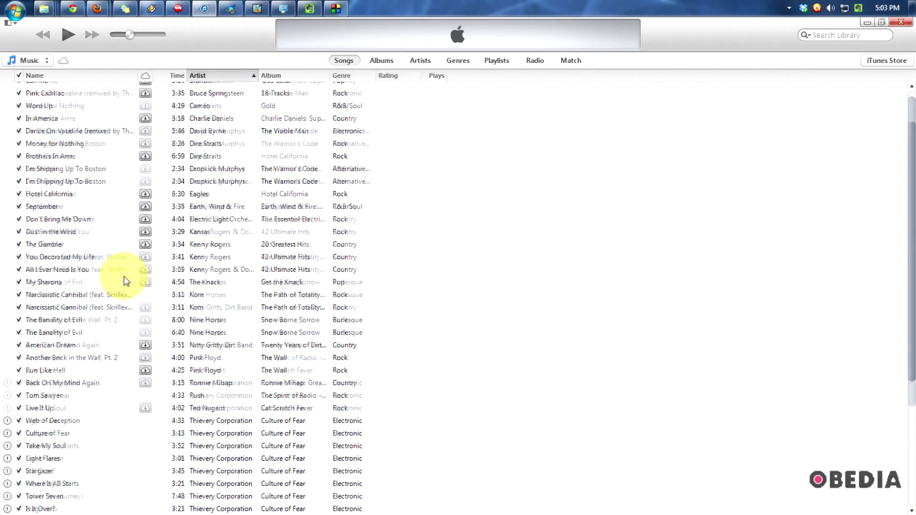
{"action": "scroll", "coordinate": [125, 278], "scroll_direction": "down", "scroll_amount": 5}
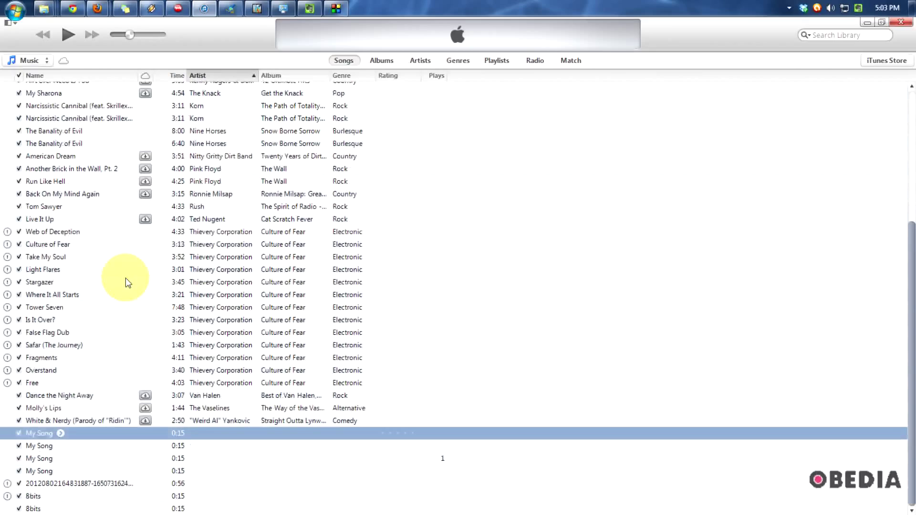
{"action": "left_click", "coordinate": [48, 61]}
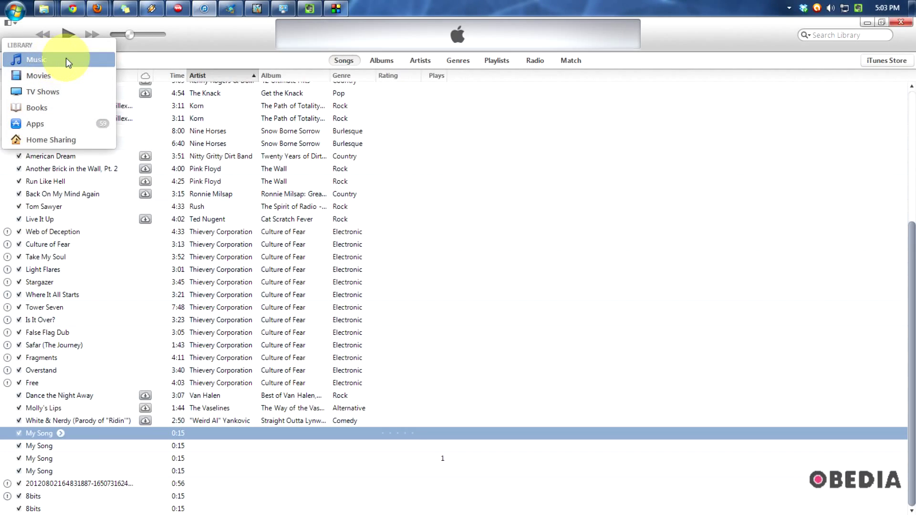
{"action": "left_click", "coordinate": [60, 59]}
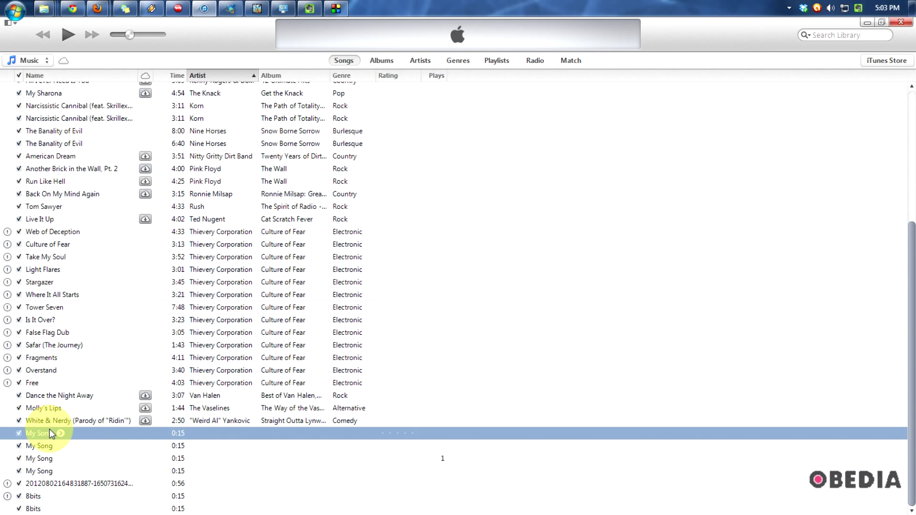
Change the import format to MP3 Encoder in the import settings of the general preferences.
{"action": "left_click", "coordinate": [11, 24]}
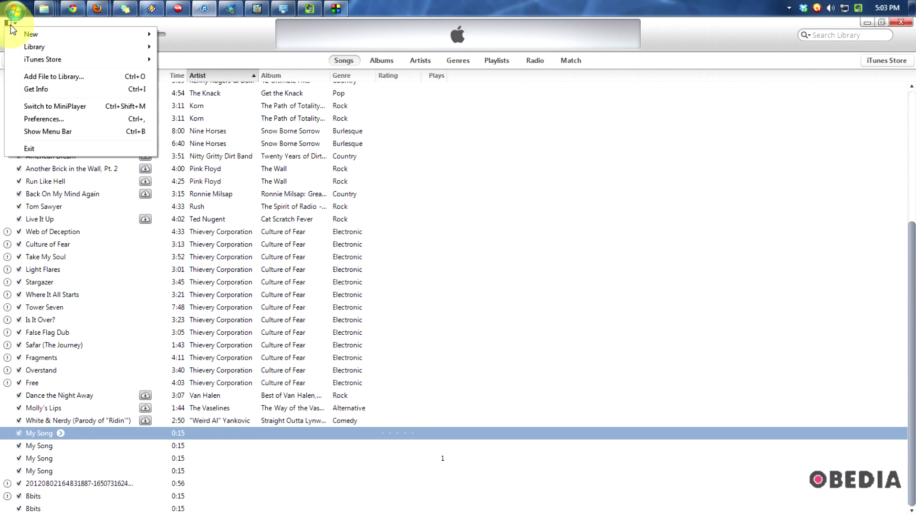
{"action": "left_click", "coordinate": [67, 119]}
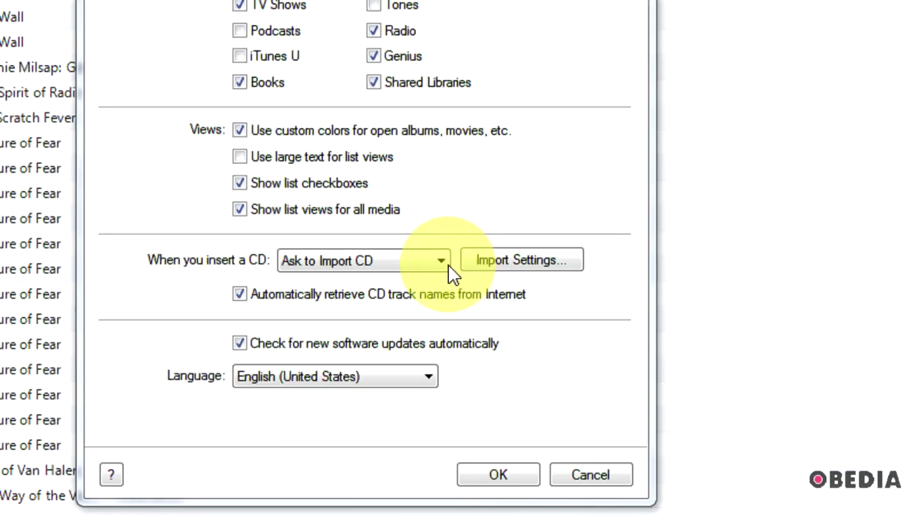
{"action": "left_click", "coordinate": [508, 266]}
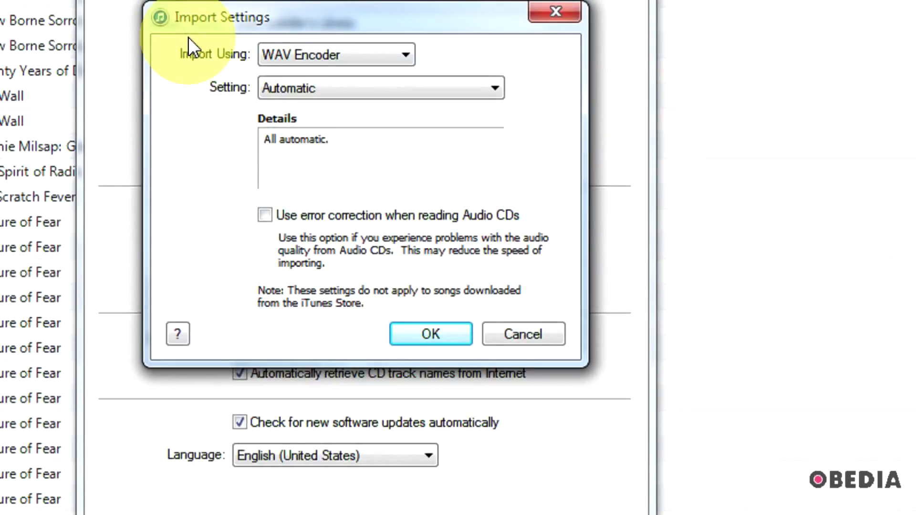
{"action": "left_click", "coordinate": [328, 11]}
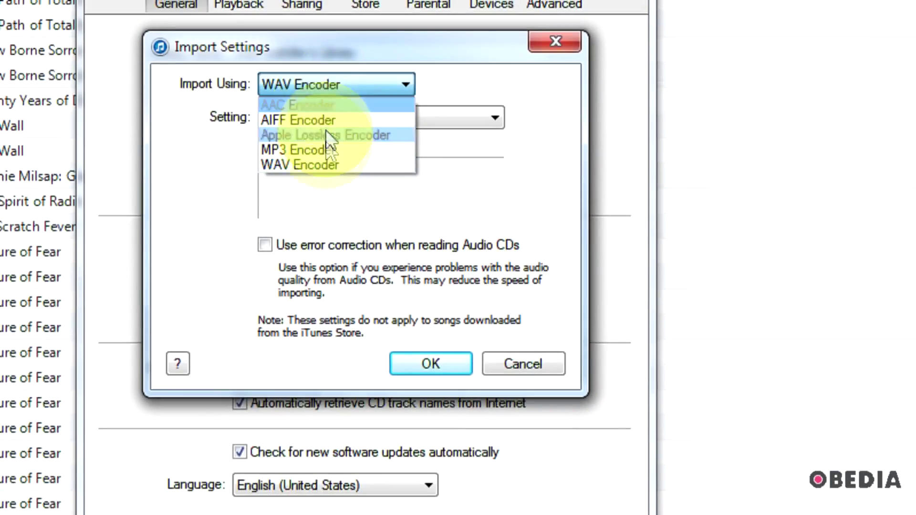
{"action": "left_click", "coordinate": [224, 203]}
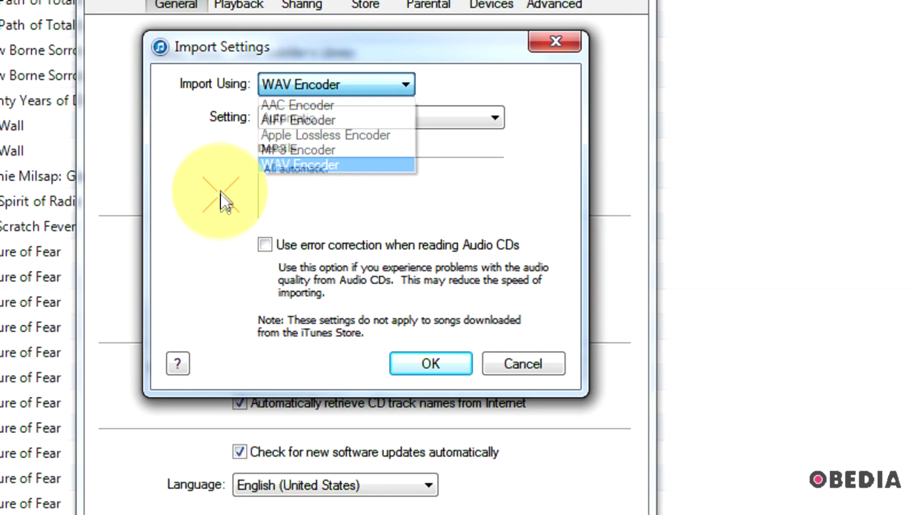
{"action": "left_click", "coordinate": [337, 90]}
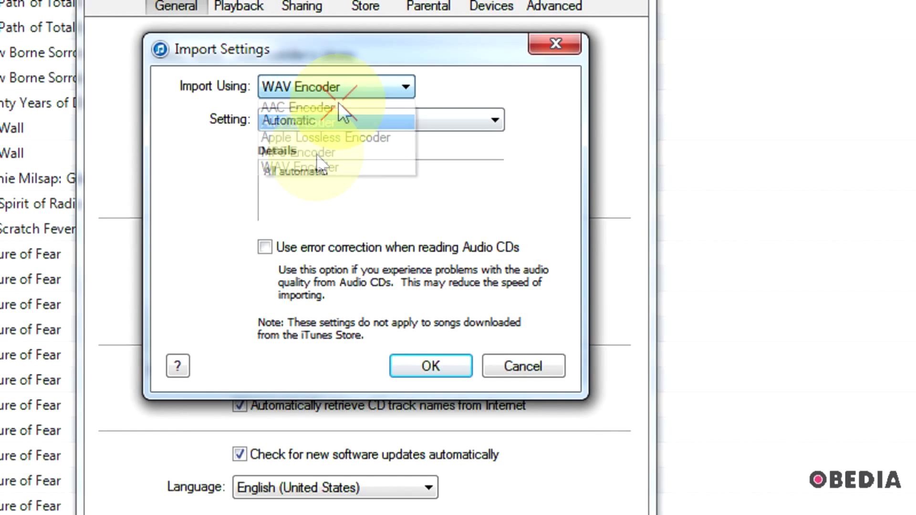
{"action": "left_click", "coordinate": [315, 152]}
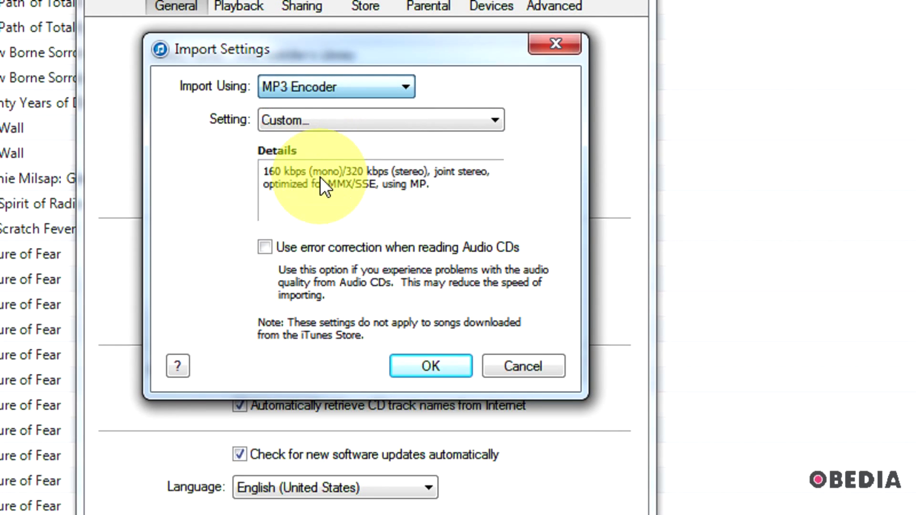
Use the custom MP3 encoder setting with a 320 kbps stereo bit rate and accept the import settings and preferences.
{"action": "left_click", "coordinate": [295, 124]}
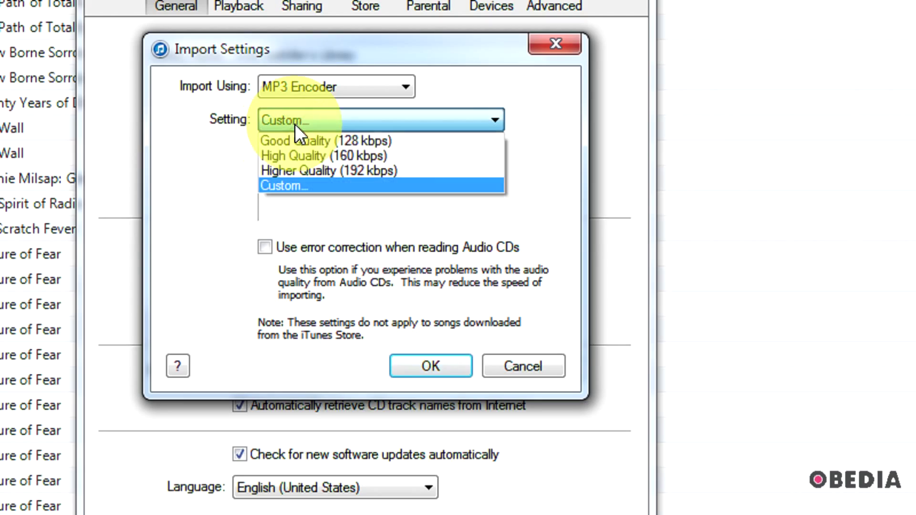
{"action": "left_click", "coordinate": [306, 182]}
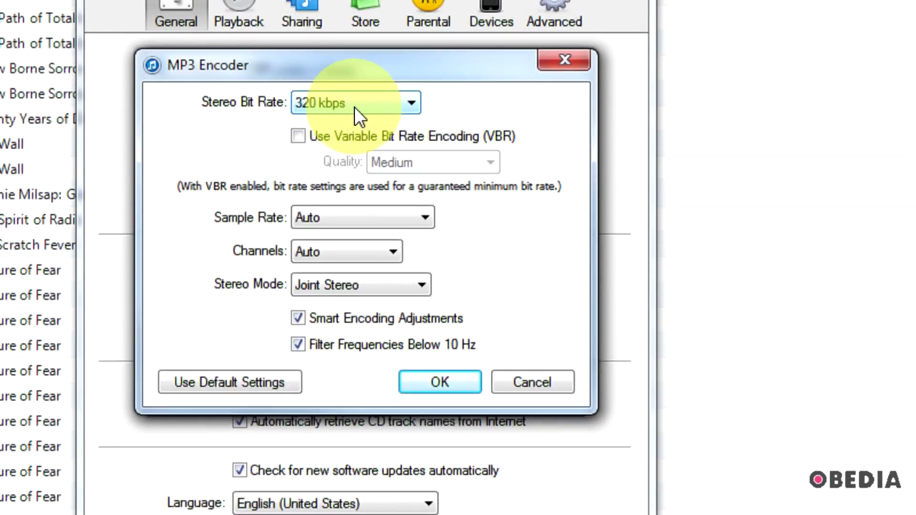
{"action": "left_click", "coordinate": [457, 389]}
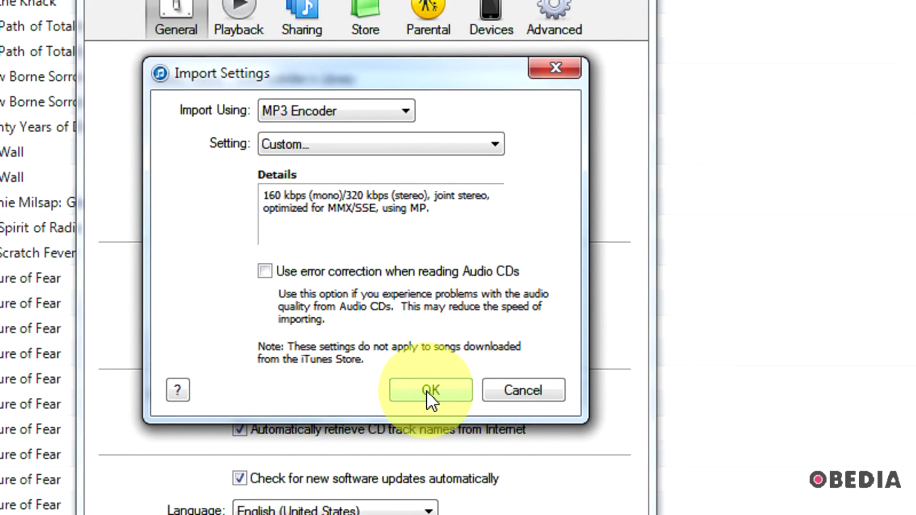
{"action": "left_click", "coordinate": [427, 394]}
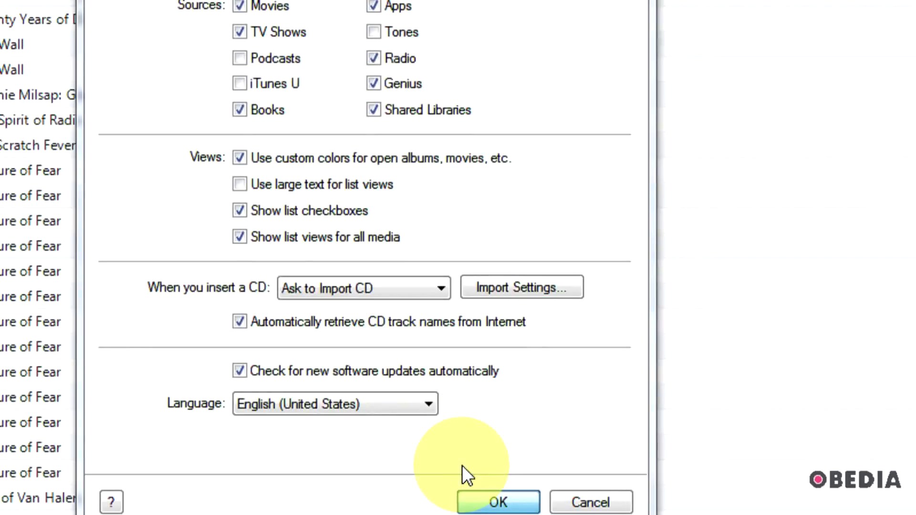
{"action": "left_click", "coordinate": [491, 501]}
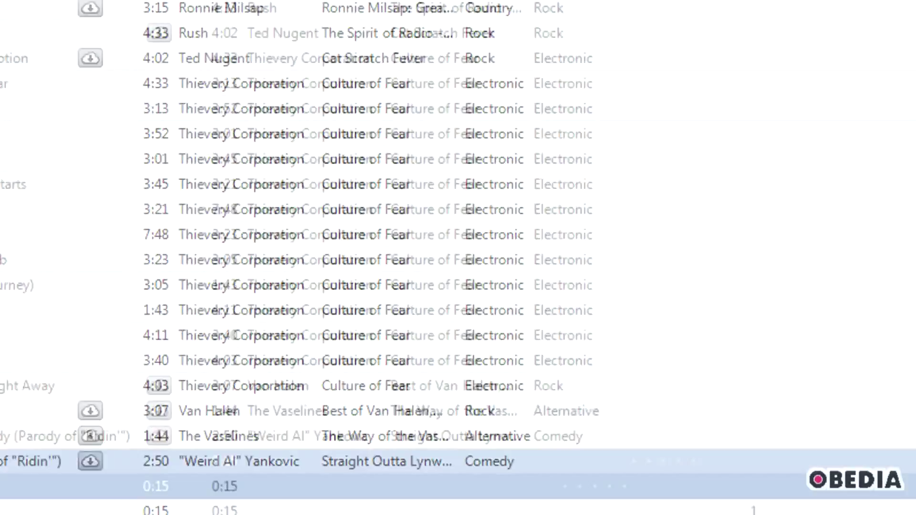
Check that the first My Song track offers an MP3 version conversion, without running it.
{"action": "right_click", "coordinate": [39, 432]}
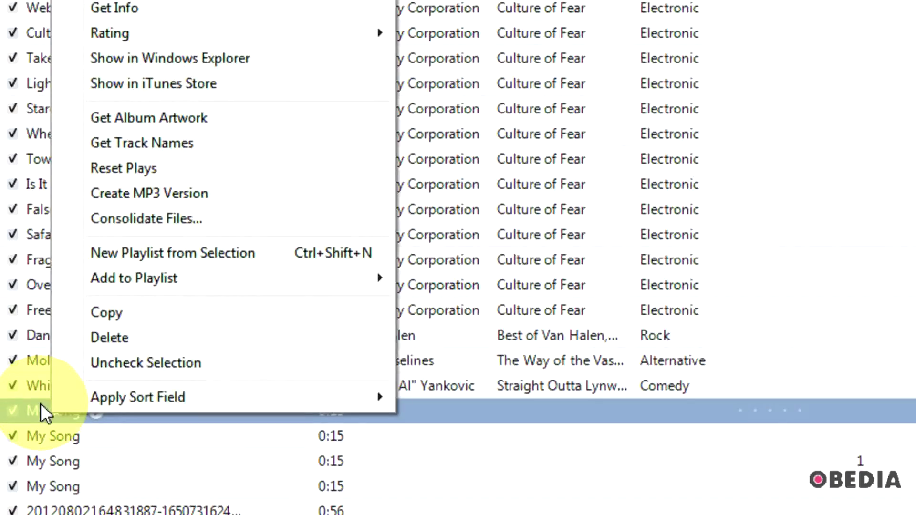
{"action": "right_click", "coordinate": [42, 403]}
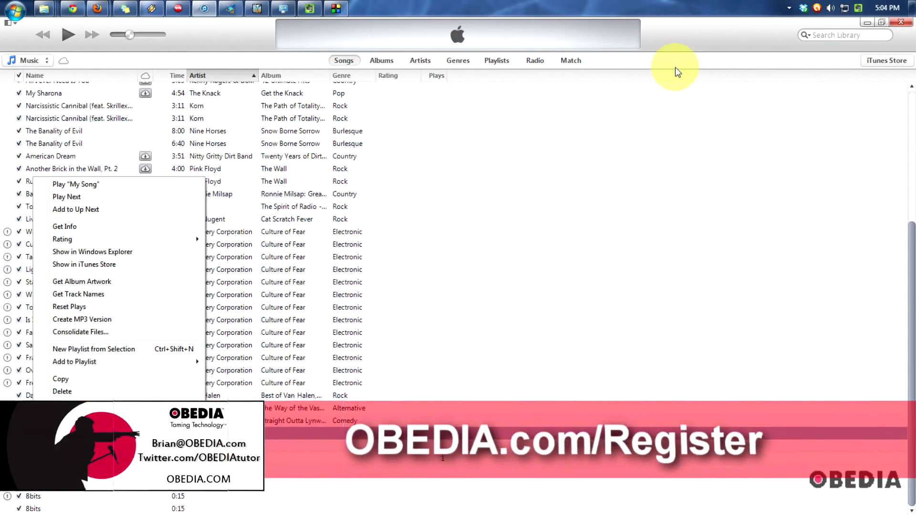
{"action": "left_click", "coordinate": [684, 42]}
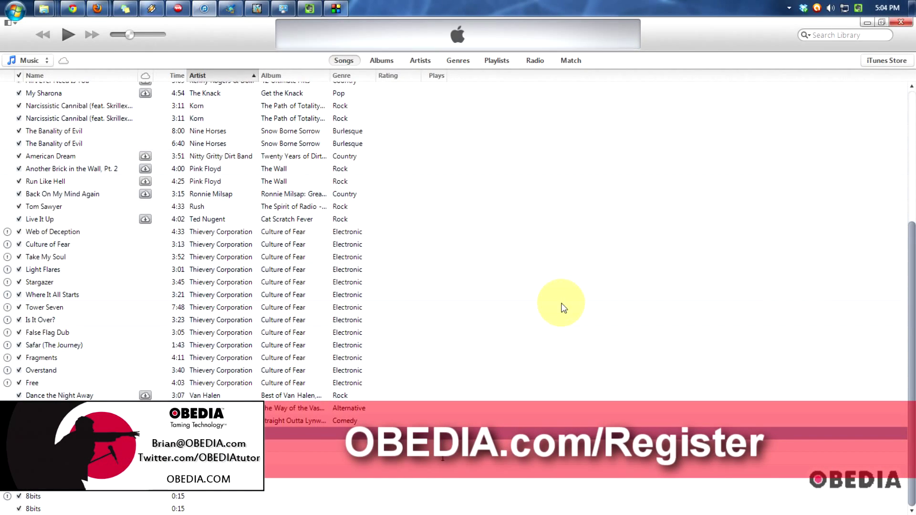